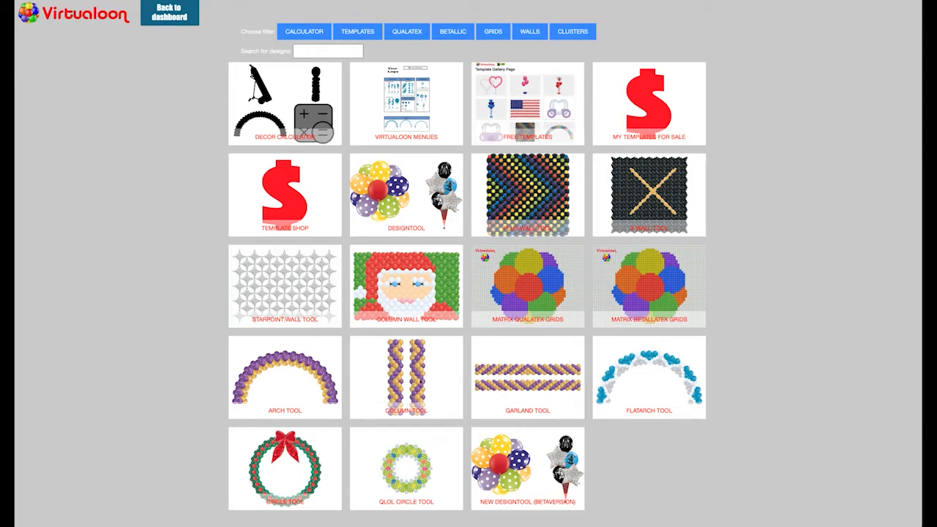
# - Start the column design tool and unlock the Columns settings panel for editing
pyautogui.click(418, 380)
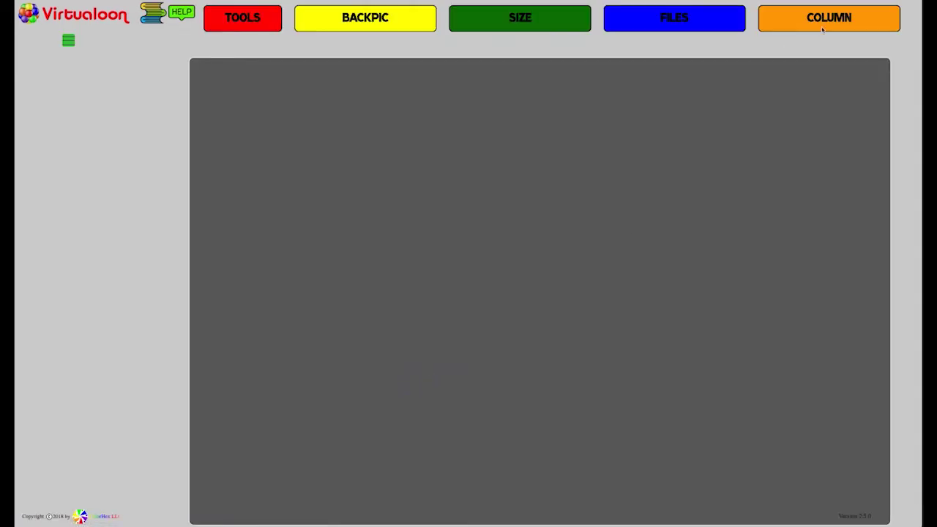
pyautogui.click(824, 30)
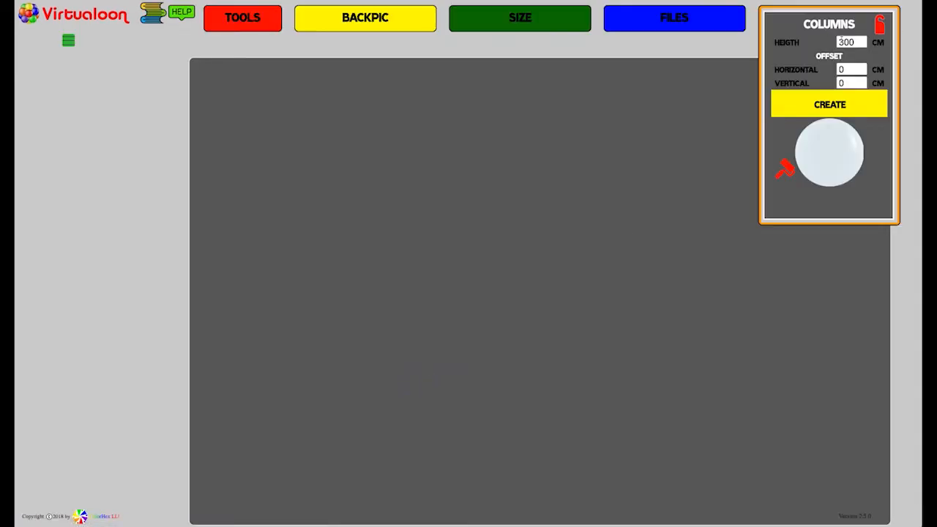
pyautogui.click(835, 106)
pyautogui.click(878, 26)
# - Choose grey from the B Round 11`` Deluxe range as the column balloon colour and set height 200 cm
pyautogui.click(66, 39)
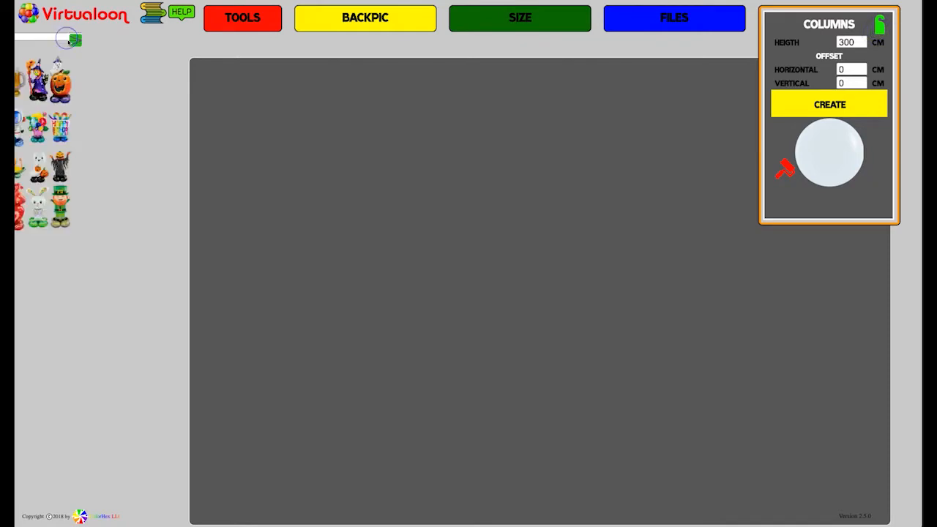
pyautogui.click(69, 37)
pyautogui.scroll(-10, 74, 247)
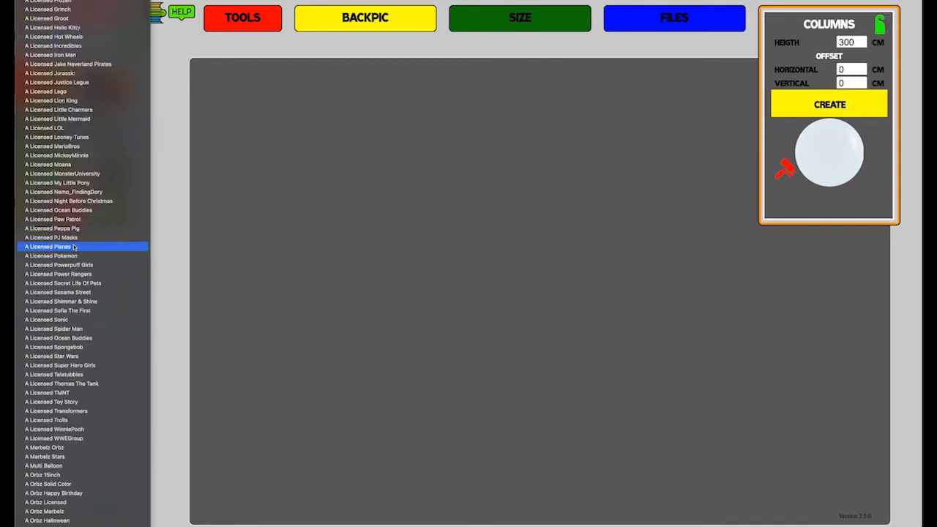
pyautogui.scroll(-10, 74, 248)
pyautogui.scroll(-10, 74, 248)
pyautogui.scroll(-10, 74, 248)
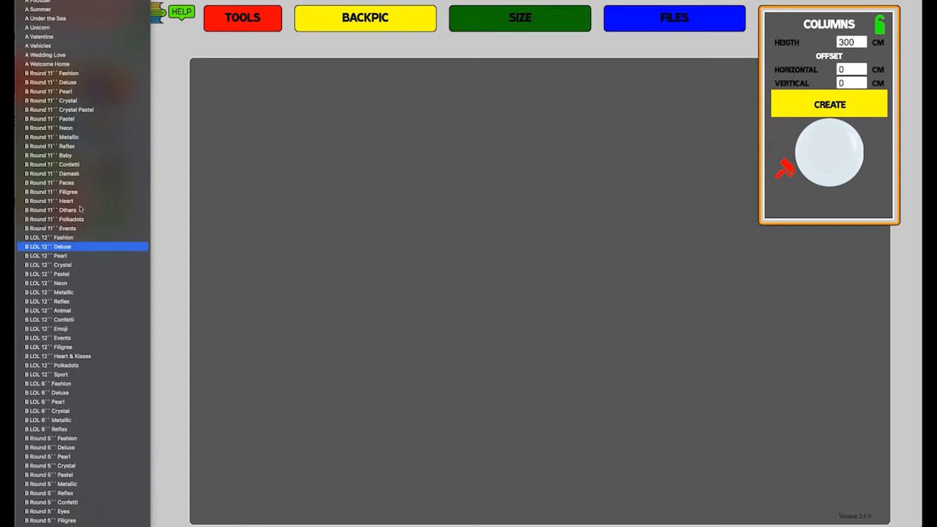
pyautogui.click(74, 74)
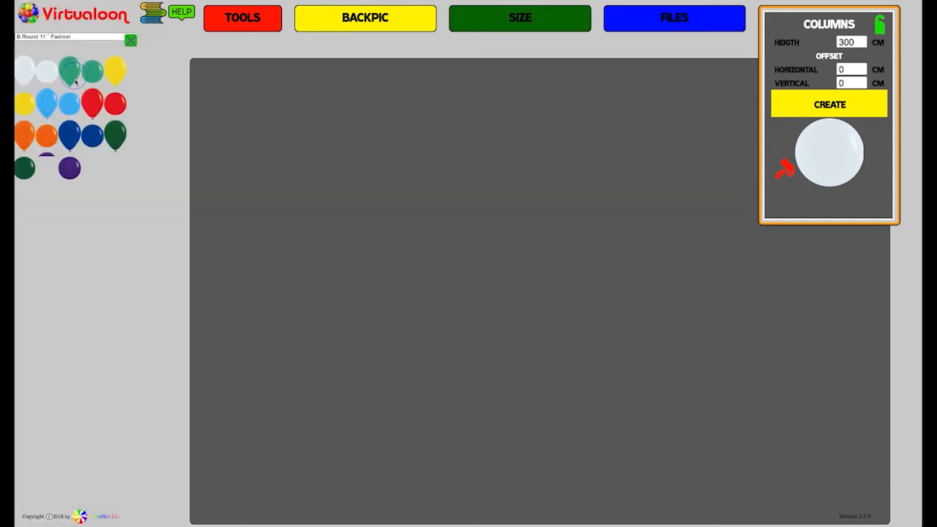
pyautogui.click(73, 37)
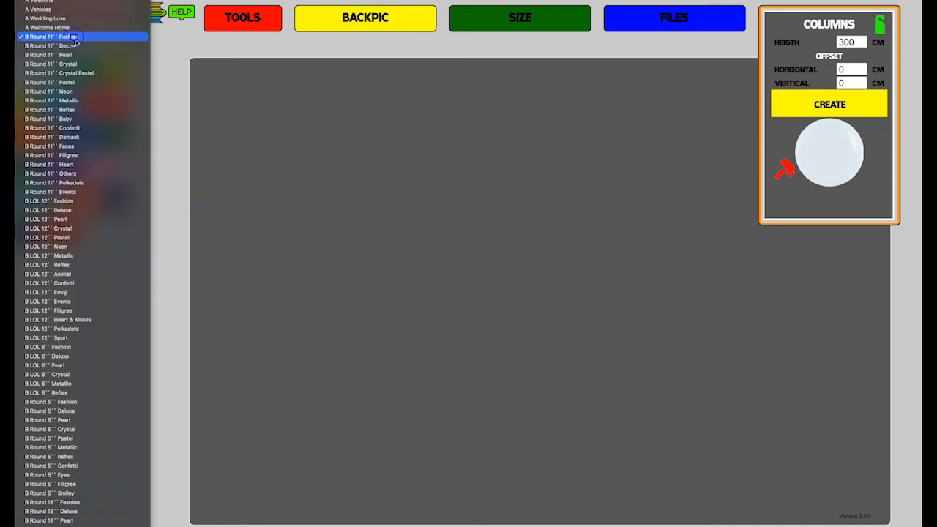
pyautogui.click(77, 44)
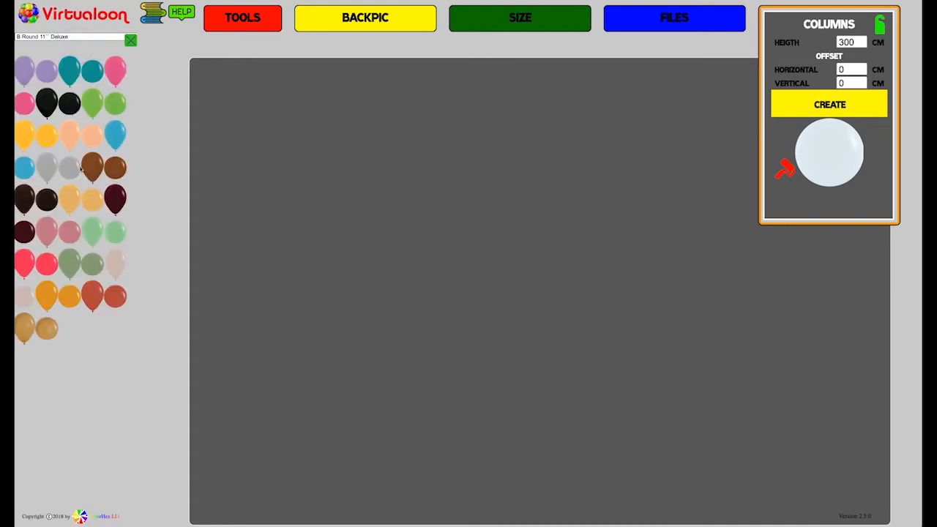
pyautogui.click(69, 167)
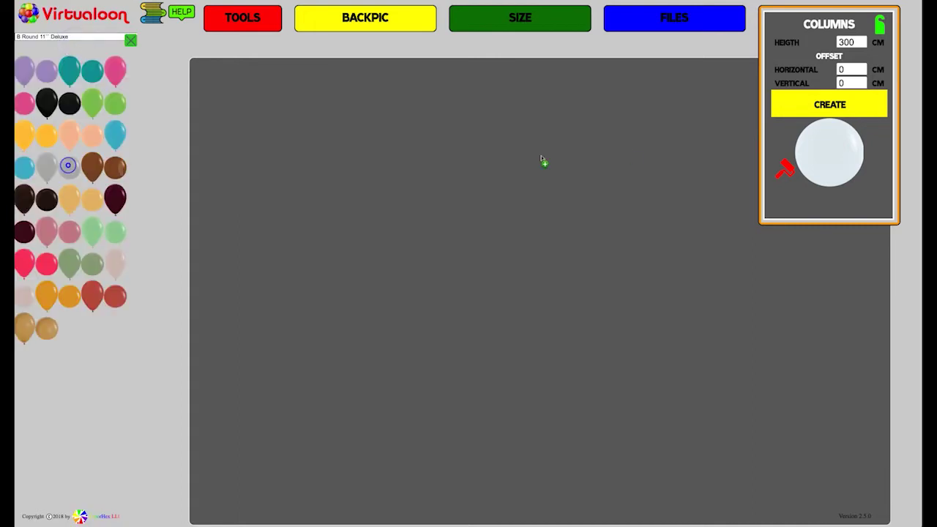
pyautogui.click(823, 153)
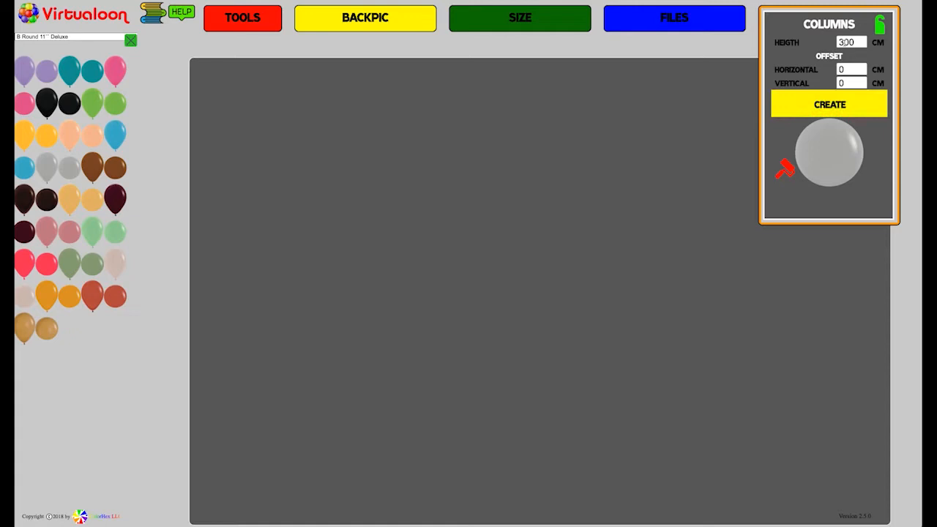
pyautogui.click(846, 42)
pyautogui.write('200')
pyautogui.click(833, 105)
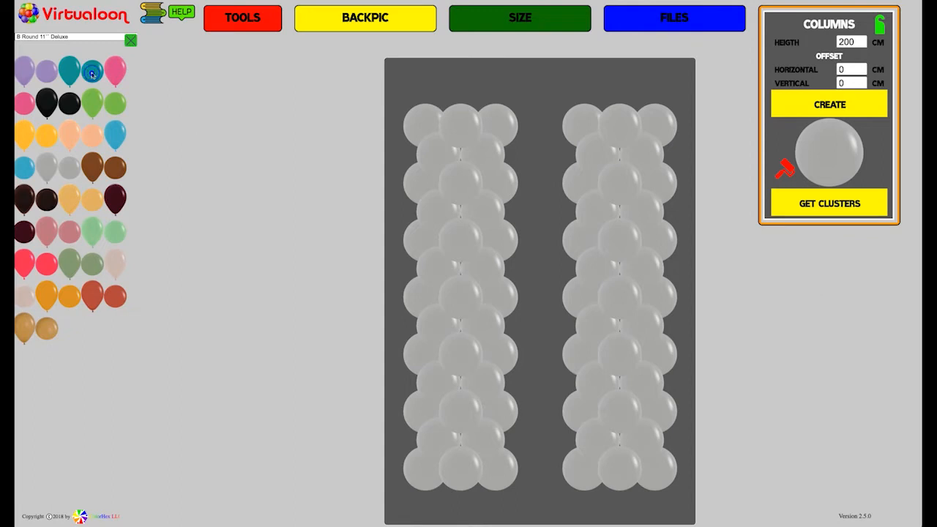
pyautogui.moveTo(92, 71)
pyautogui.mouseDown()
pyautogui.moveTo(423, 93)
pyautogui.moveTo(461, 125)
pyautogui.mouseUp()
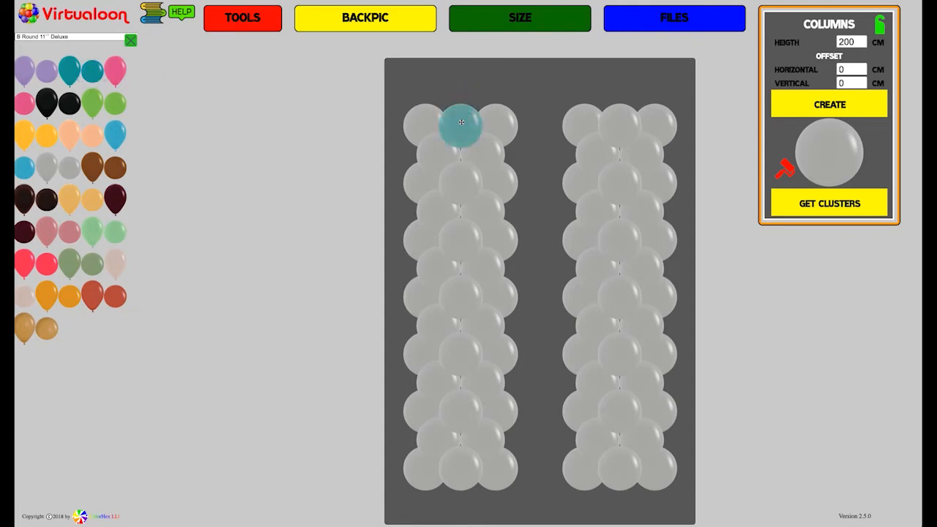
pyautogui.moveTo(92, 71); pyautogui.dragTo(483, 154)
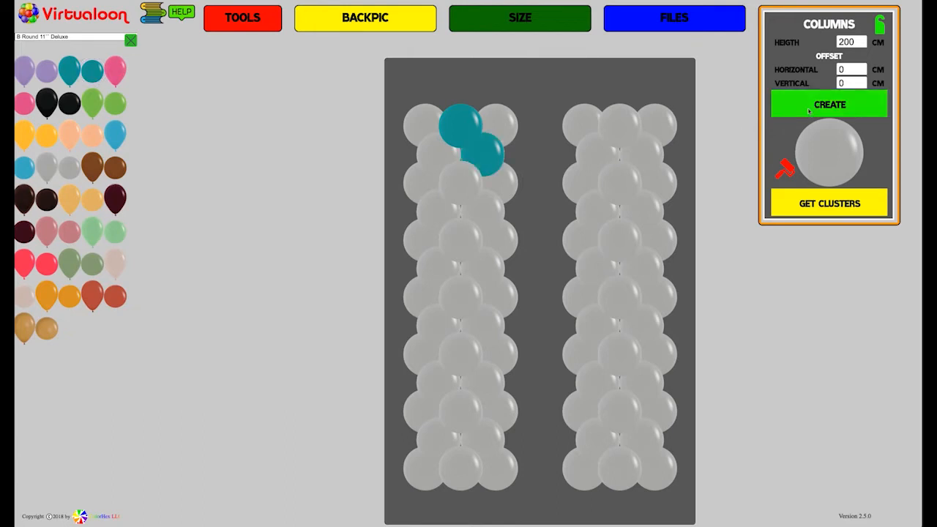
pyautogui.click(808, 107)
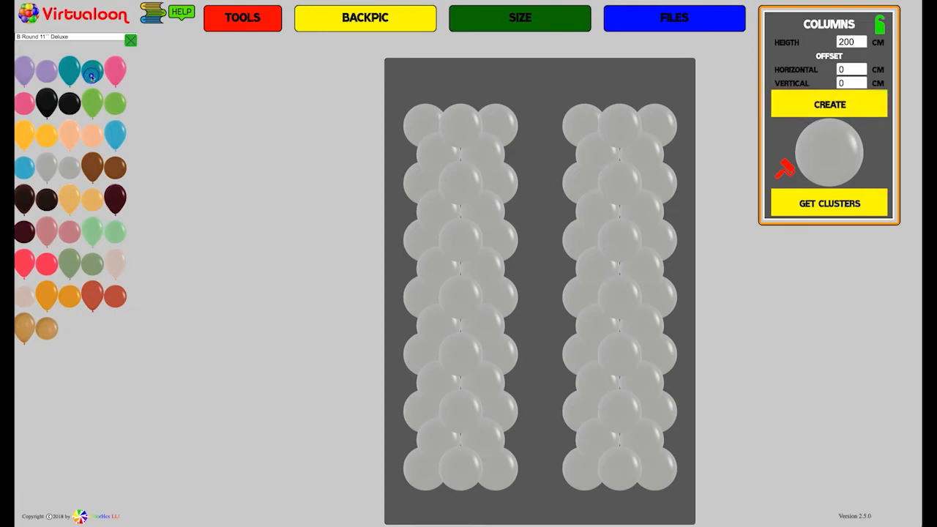
# - Make teal the column sample colour and enable painting individual balloons
pyautogui.moveTo(92, 73)
pyautogui.mouseDown()
pyautogui.moveTo(601, 87)
pyautogui.moveTo(821, 154)
pyautogui.mouseUp()
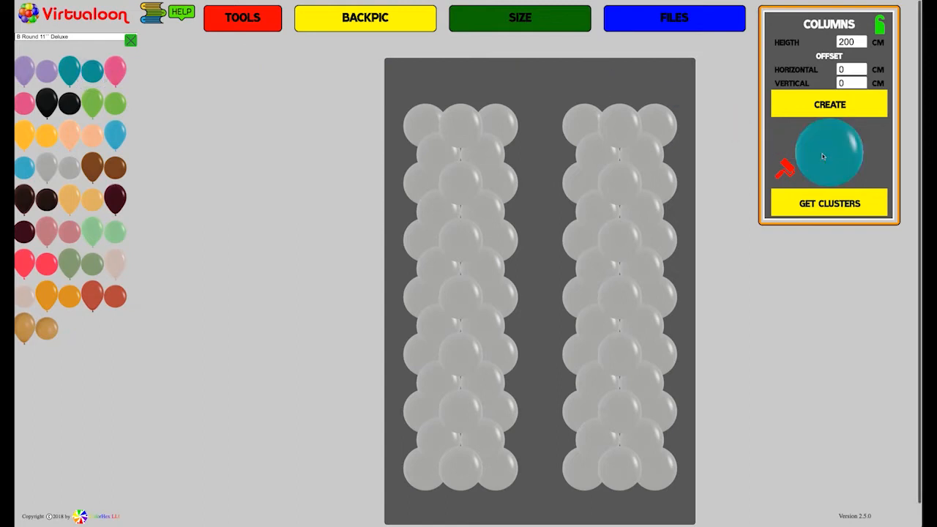
pyautogui.click(786, 168)
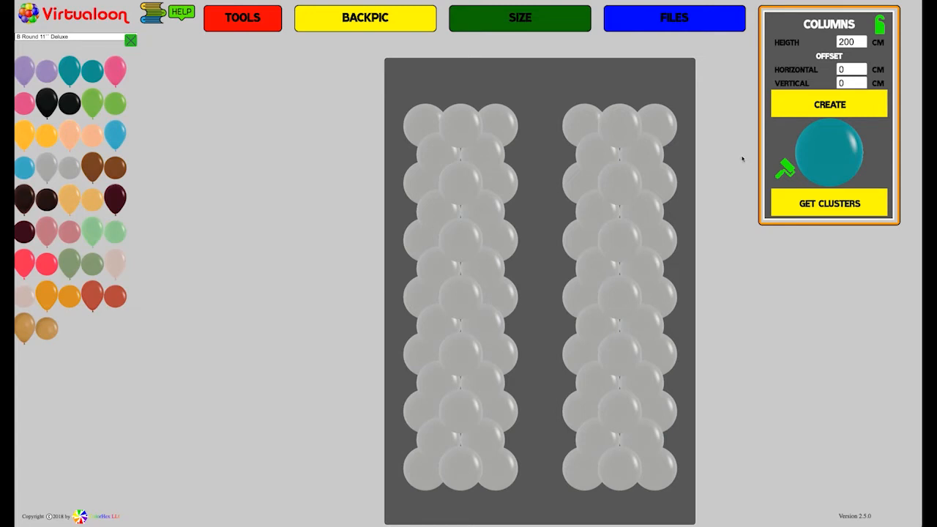
pyautogui.click(728, 133)
# - Paint a teal spiral down the right column, including its top and bottom corner balloons
pyautogui.click(667, 111)
pyautogui.click(618, 184)
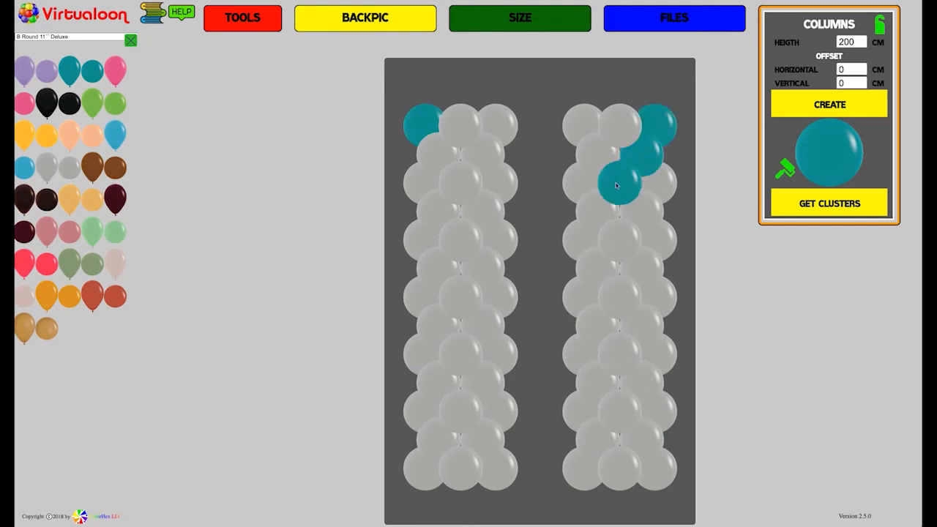
pyautogui.click(579, 237)
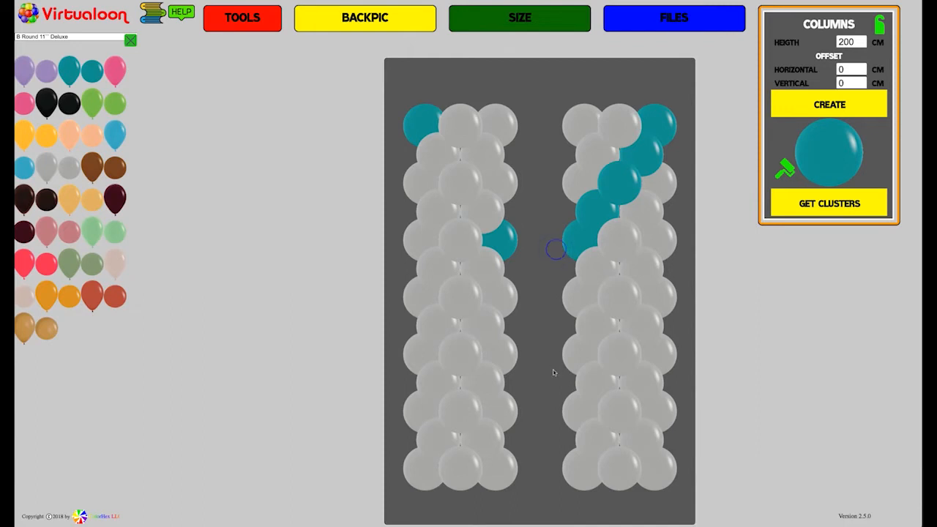
pyautogui.click(580, 351)
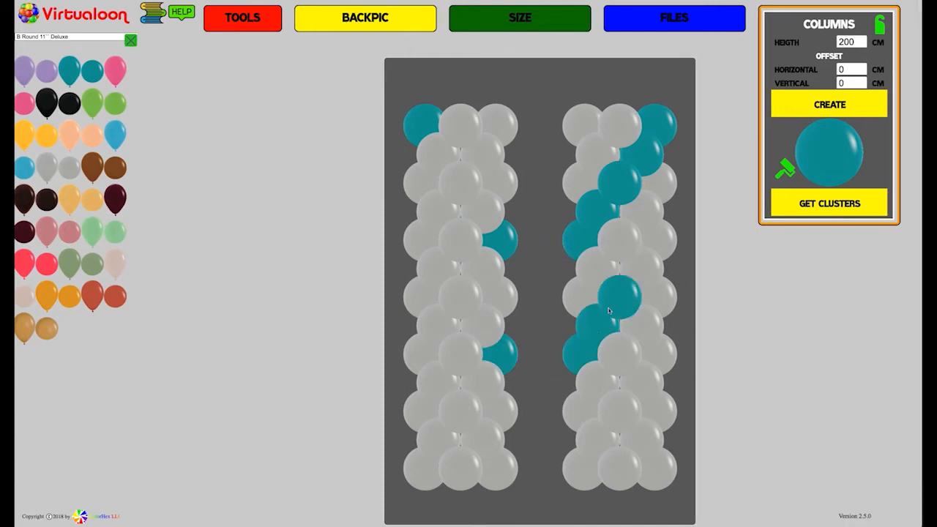
pyautogui.click(619, 297)
pyautogui.click(645, 262)
pyautogui.click(657, 245)
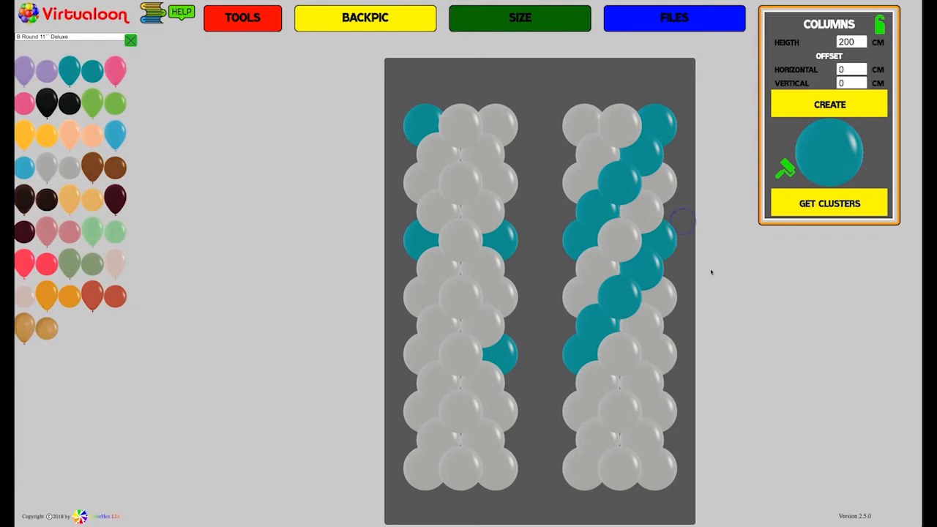
pyautogui.click(660, 357)
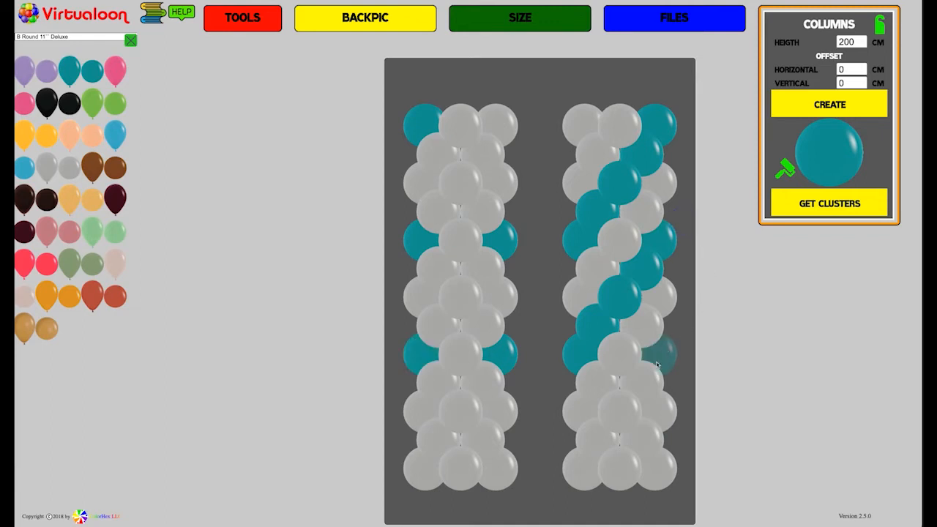
pyautogui.click(643, 382)
pyautogui.click(621, 410)
pyautogui.click(588, 448)
pyautogui.click(582, 466)
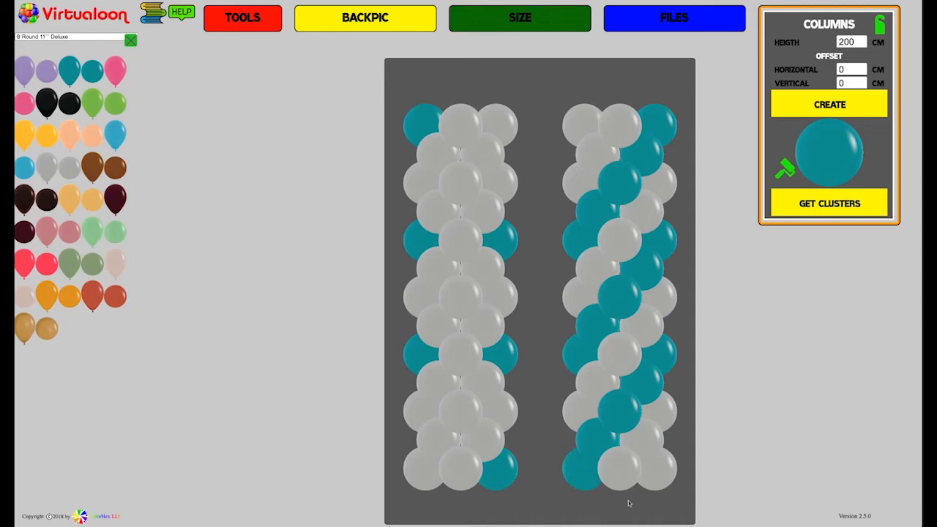
pyautogui.click(660, 475)
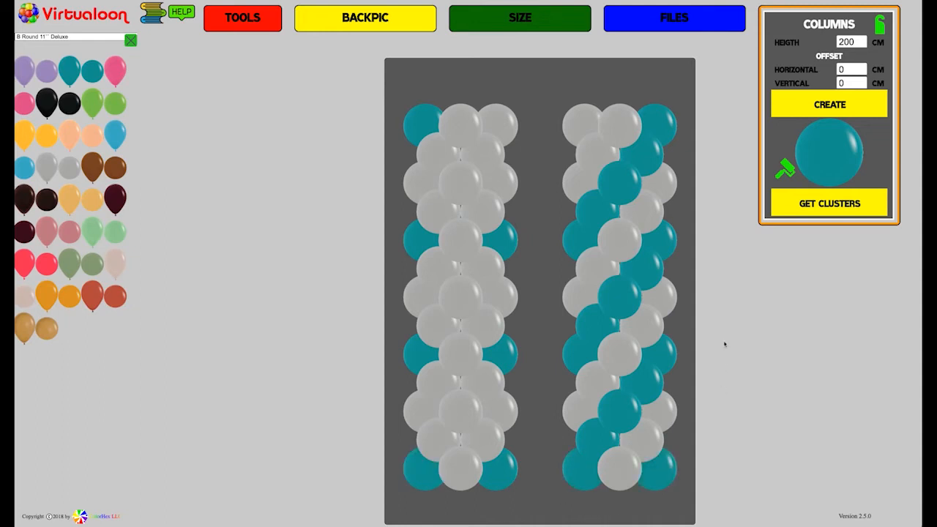
pyautogui.click(582, 121)
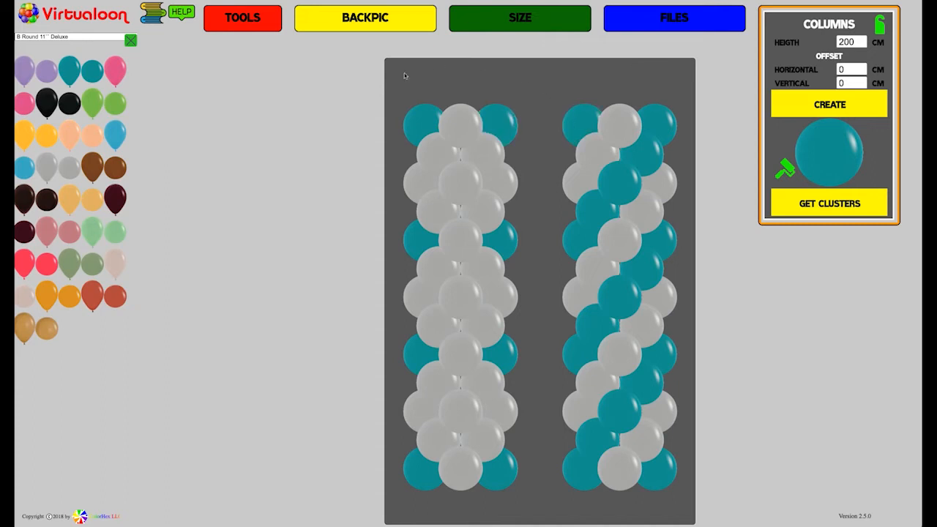
# - Paint the matching teal spiral down the left column to its bottom
pyautogui.click(438, 152)
pyautogui.click(460, 183)
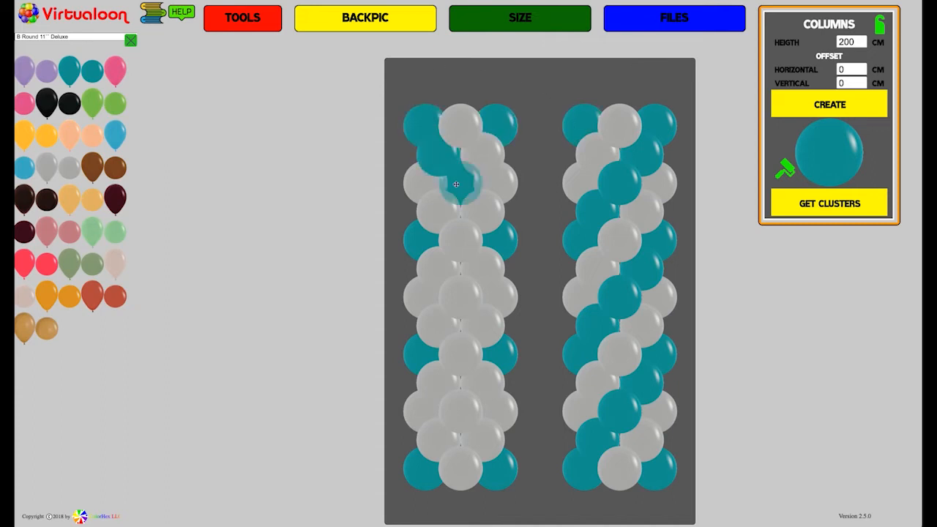
pyautogui.click(488, 210)
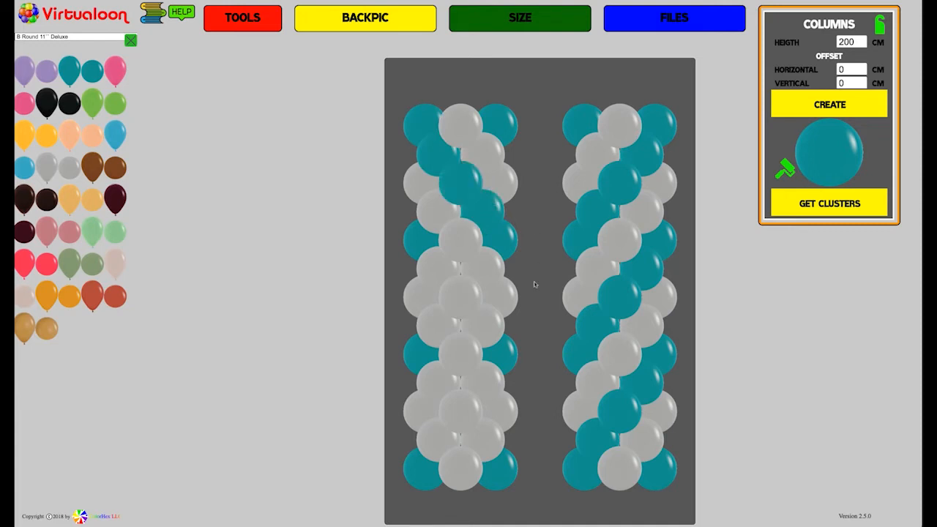
pyautogui.click(483, 322)
pyautogui.click(460, 297)
pyautogui.click(437, 268)
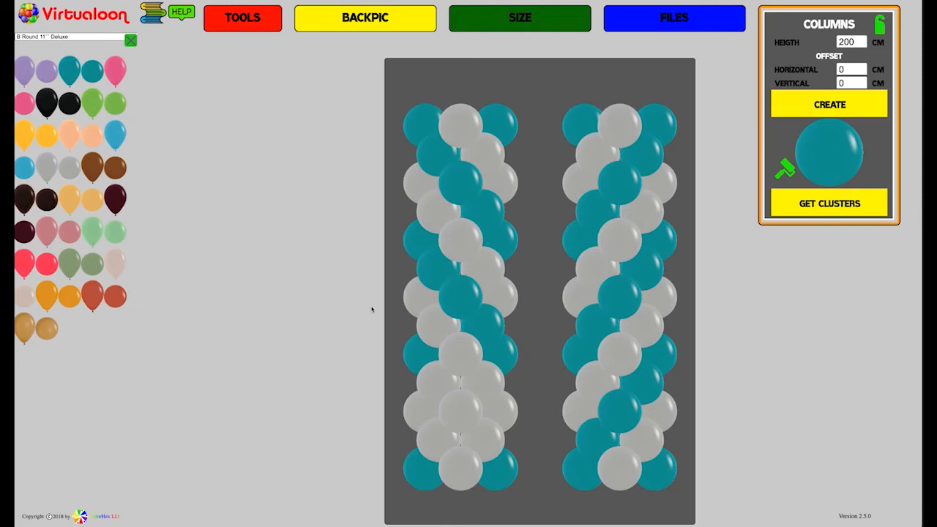
pyautogui.click(438, 381)
pyautogui.click(460, 410)
pyautogui.click(483, 439)
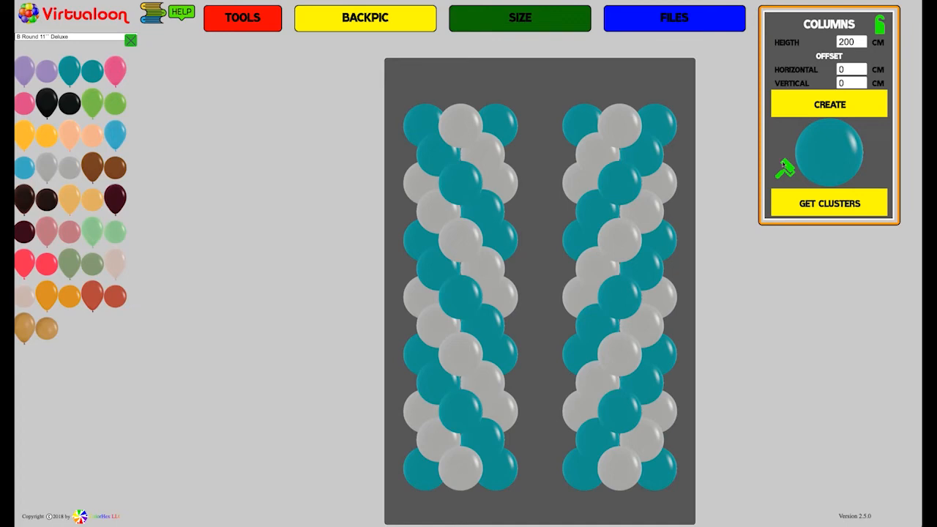
# - Turn off painting, leave the column design and start the Plus Wall Tool
pyautogui.click(785, 167)
pyautogui.click(365, 17)
pyautogui.click(152, 12)
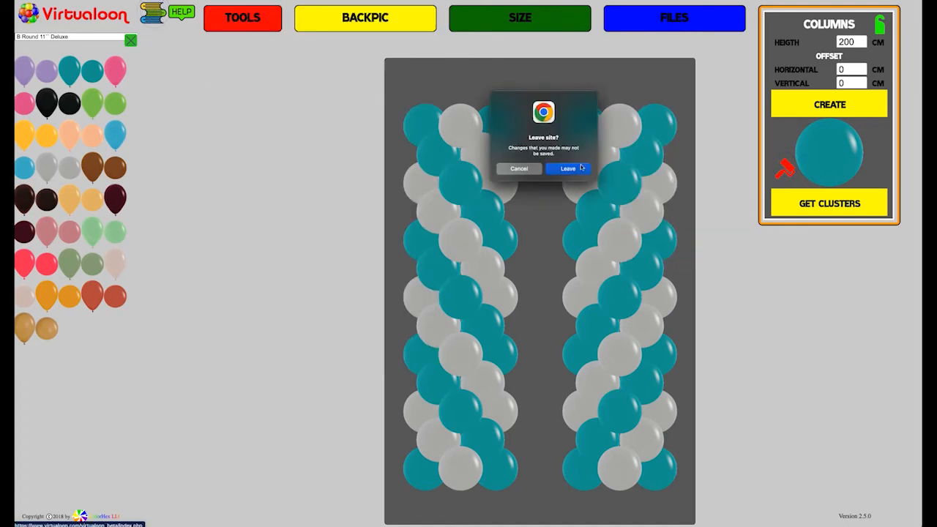
pyautogui.click(573, 169)
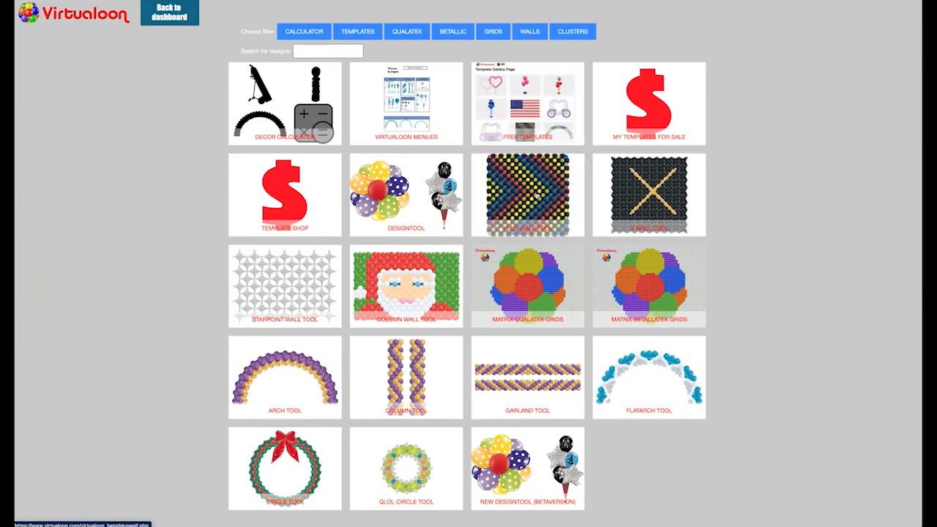
pyautogui.click(537, 194)
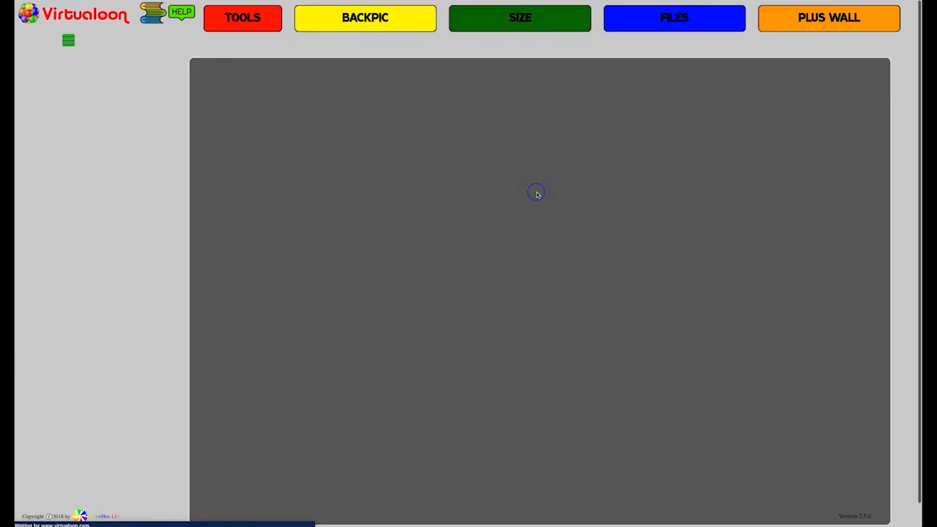
# - Unlock the Wall Size panel and generate a 20 by 10 white balloon wall
pyautogui.click(882, 24)
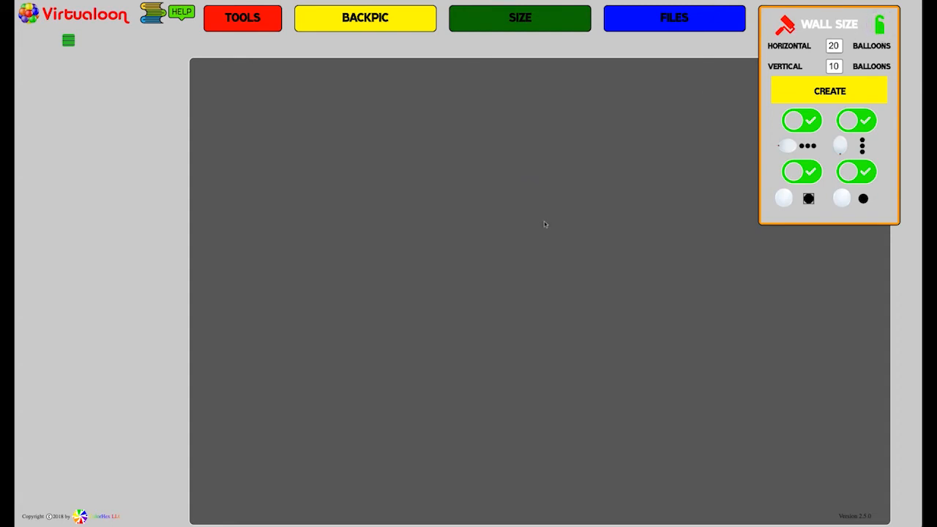
pyautogui.click(68, 41)
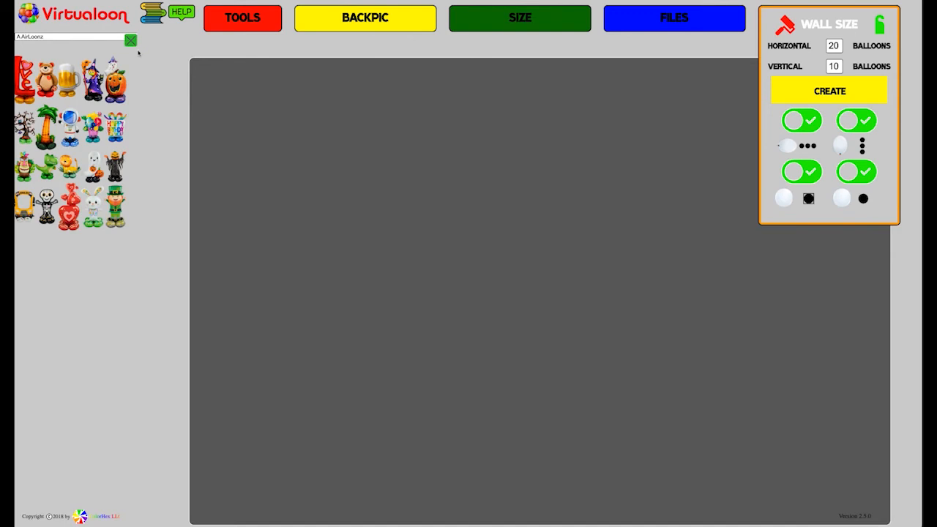
pyautogui.click(132, 42)
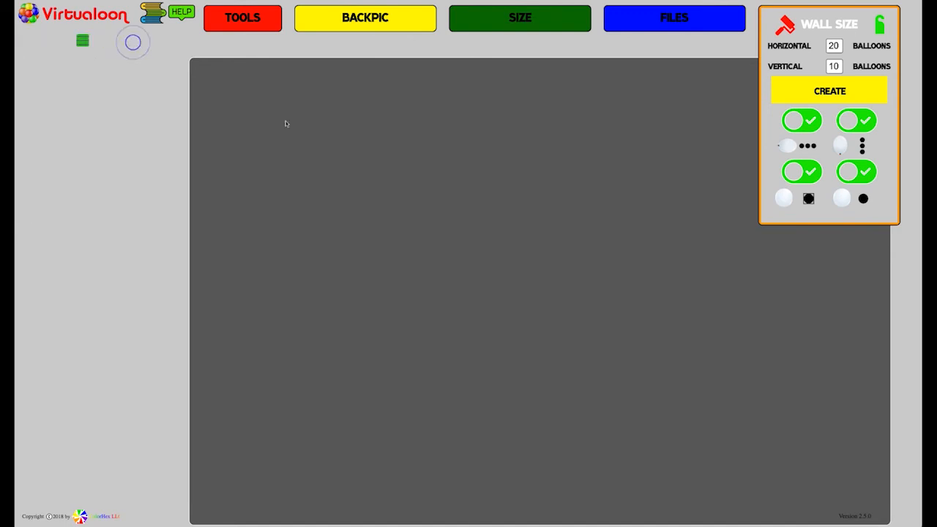
pyautogui.click(819, 91)
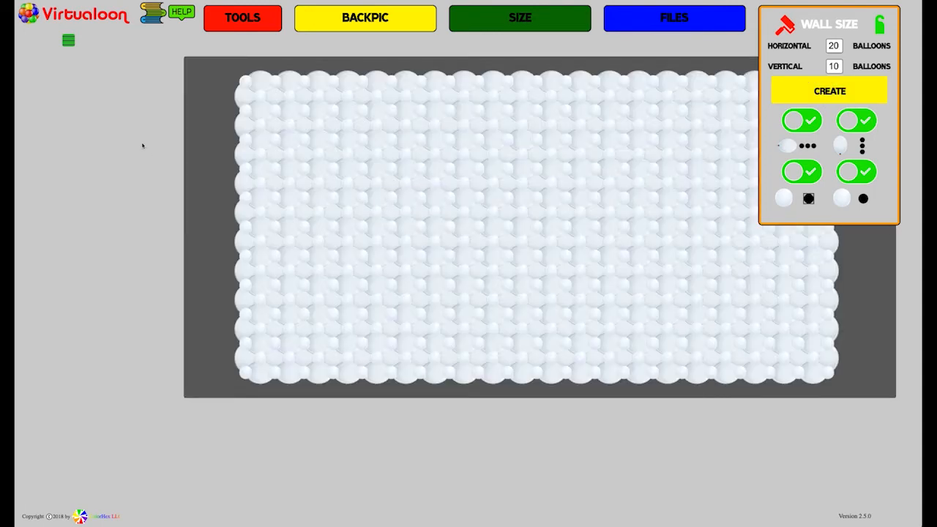
# - Select the B Round 11'' Pastel balloon range in the palette
pyautogui.click(68, 40)
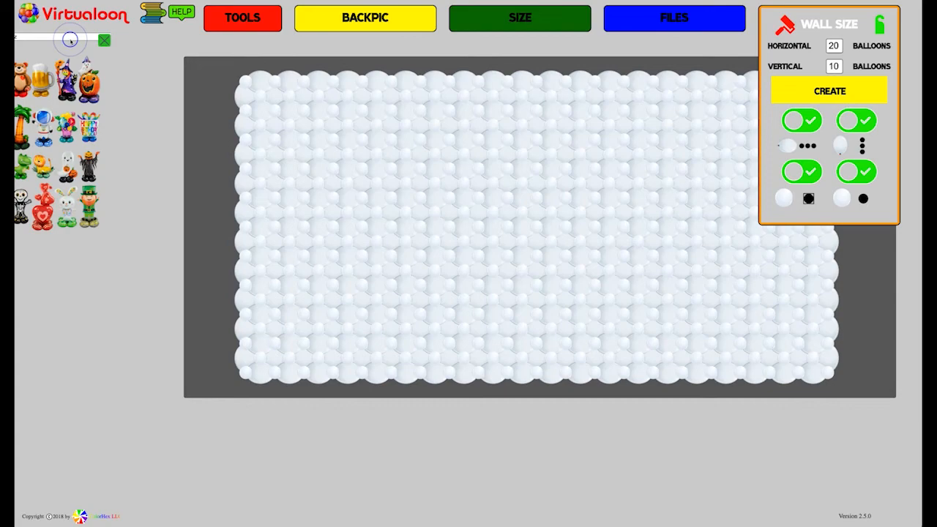
pyautogui.click(70, 39)
pyautogui.scroll(-5, 72, 175)
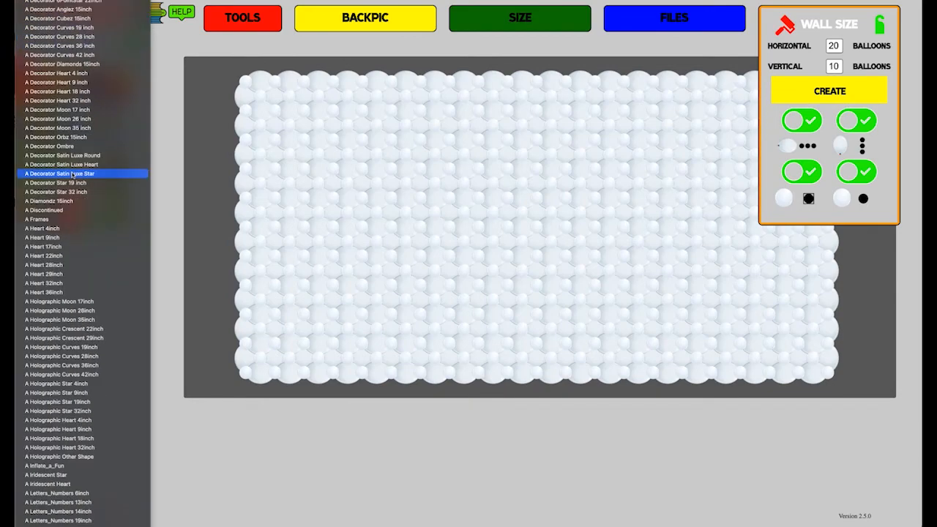
pyautogui.scroll(-3, 72, 174)
pyautogui.scroll(-5, 72, 174)
pyautogui.scroll(-5, 72, 174)
pyautogui.scroll(-5, 71, 174)
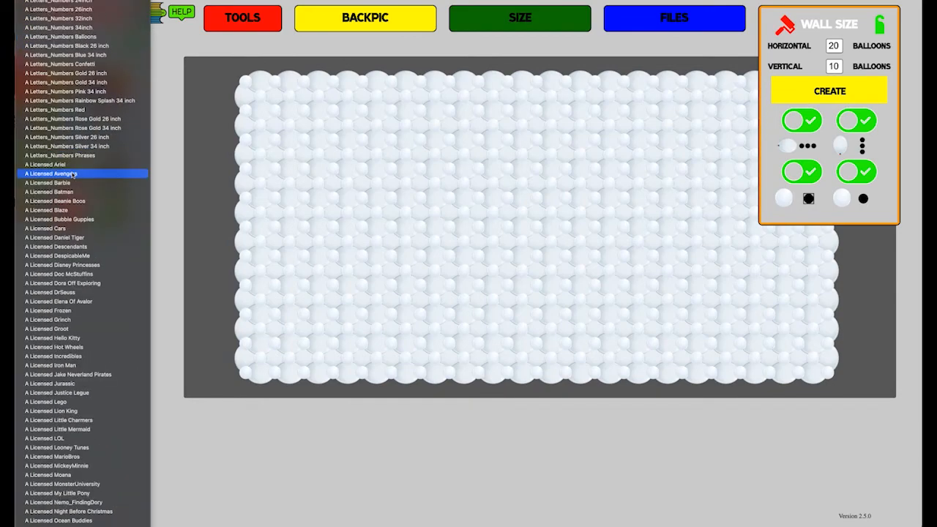
pyautogui.scroll(-5, 72, 174)
pyautogui.scroll(-5, 72, 174)
pyautogui.scroll(-5, 72, 175)
pyautogui.scroll(-5, 72, 174)
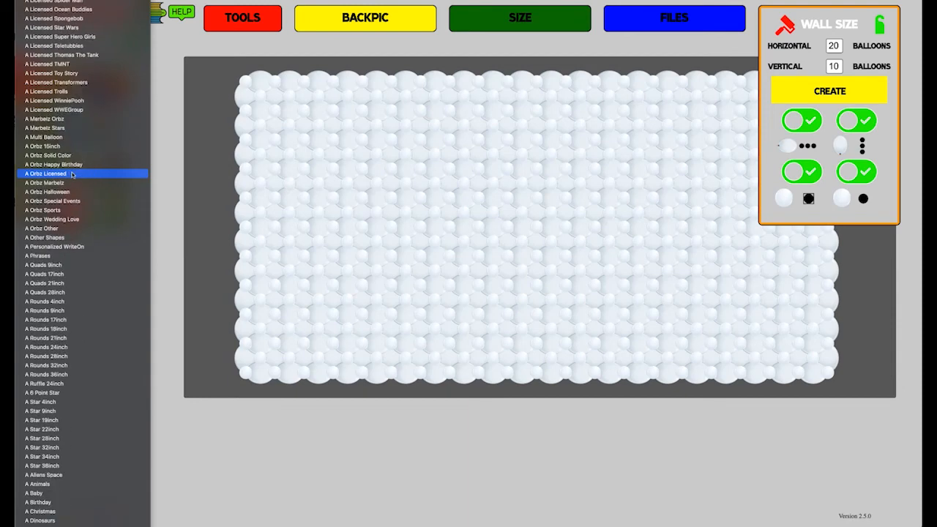
pyautogui.scroll(-5, 72, 174)
pyautogui.scroll(-3, 72, 174)
pyautogui.scroll(-3, 72, 174)
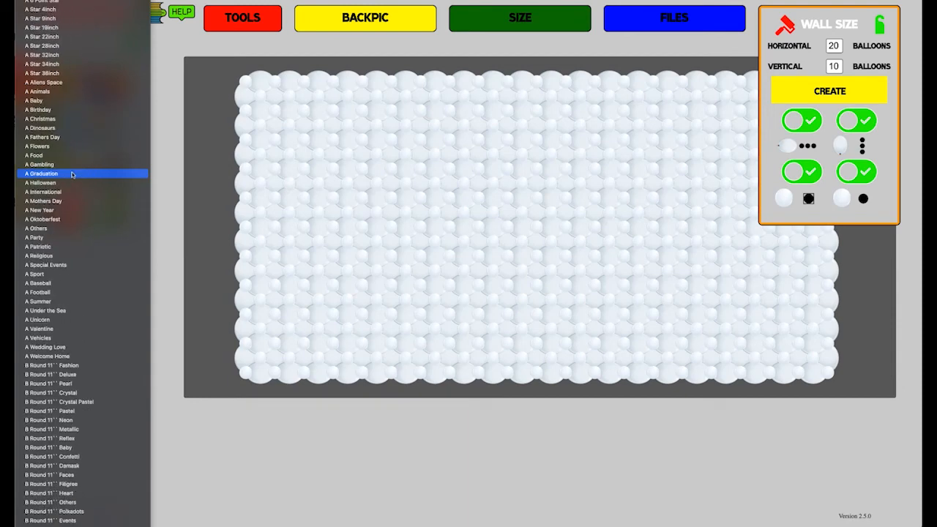
pyautogui.scroll(-3, 71, 174)
pyautogui.scroll(-4, 71, 174)
pyautogui.scroll(-5, 125, 343)
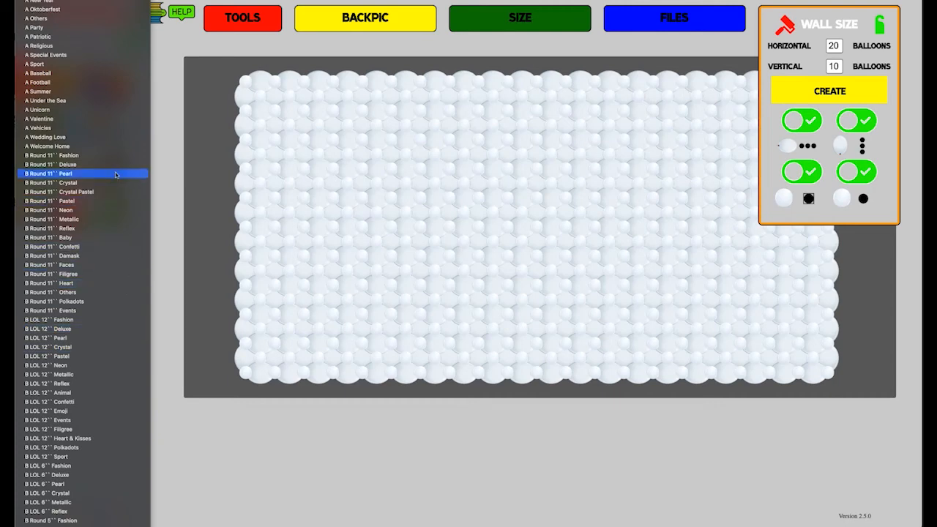
pyautogui.click(107, 201)
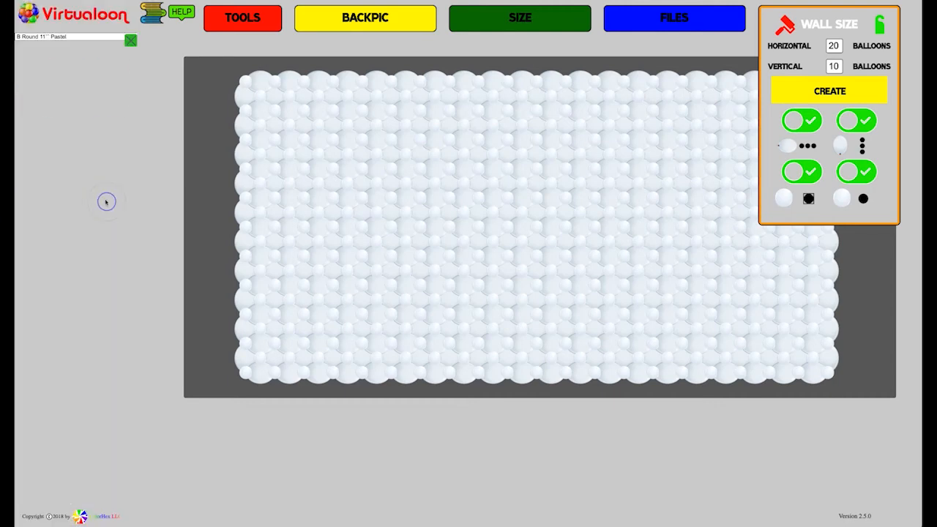
# - Set pastel yellow as the filler colour and paint one full-height filler column right of centre
pyautogui.moveTo(49, 75); pyautogui.dragTo(789, 198)
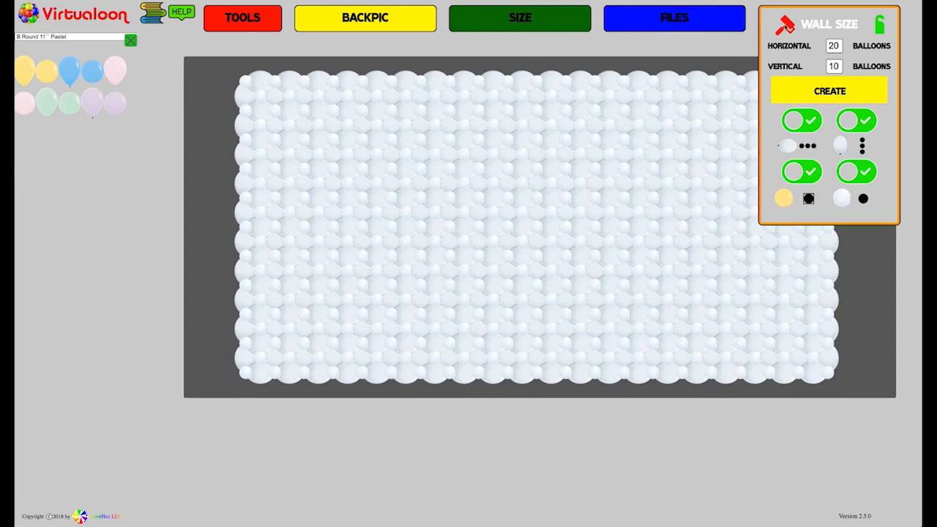
pyautogui.click(787, 26)
pyautogui.click(696, 155)
pyautogui.click(696, 184)
pyautogui.click(696, 213)
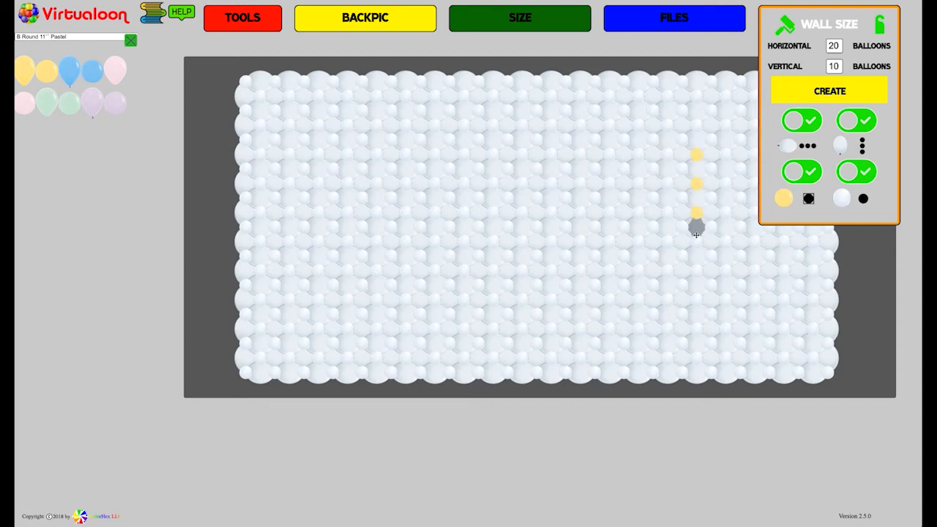
pyautogui.click(697, 242)
pyautogui.click(697, 272)
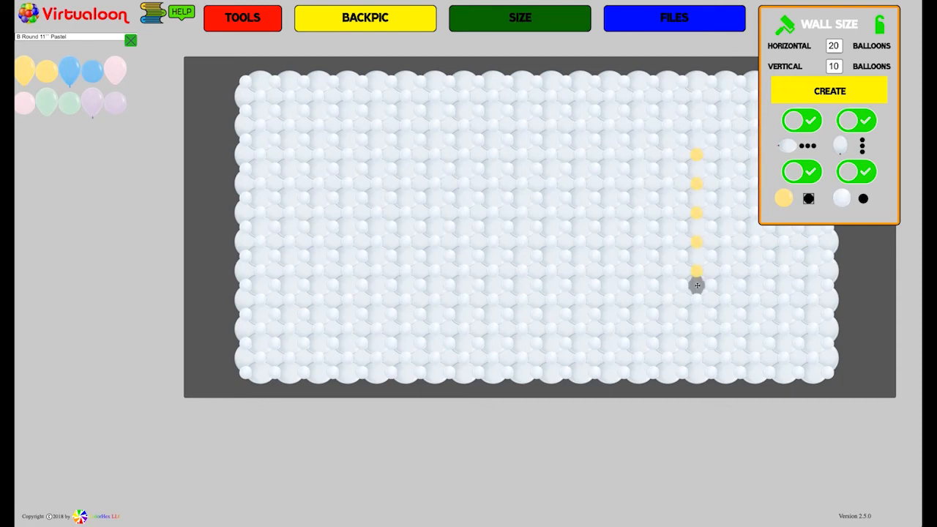
pyautogui.click(696, 301)
pyautogui.click(696, 330)
pyautogui.click(698, 353)
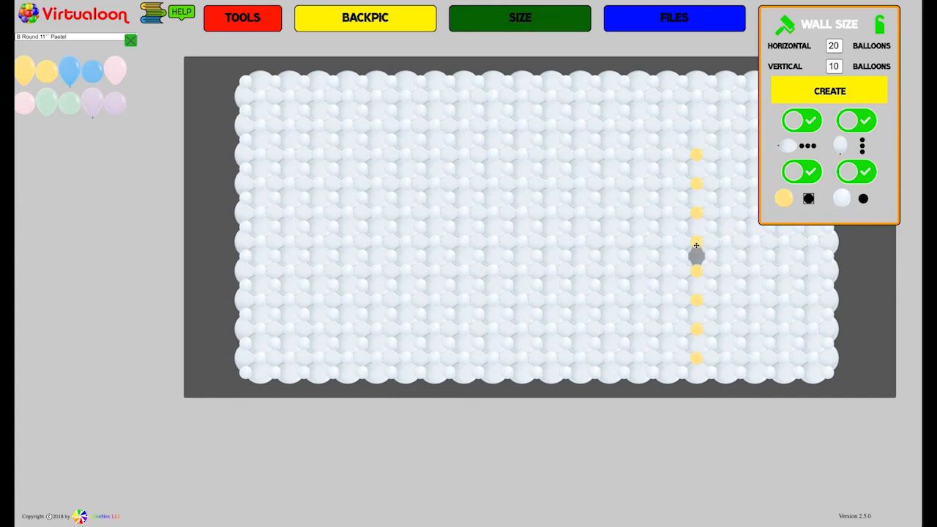
pyautogui.click(697, 125)
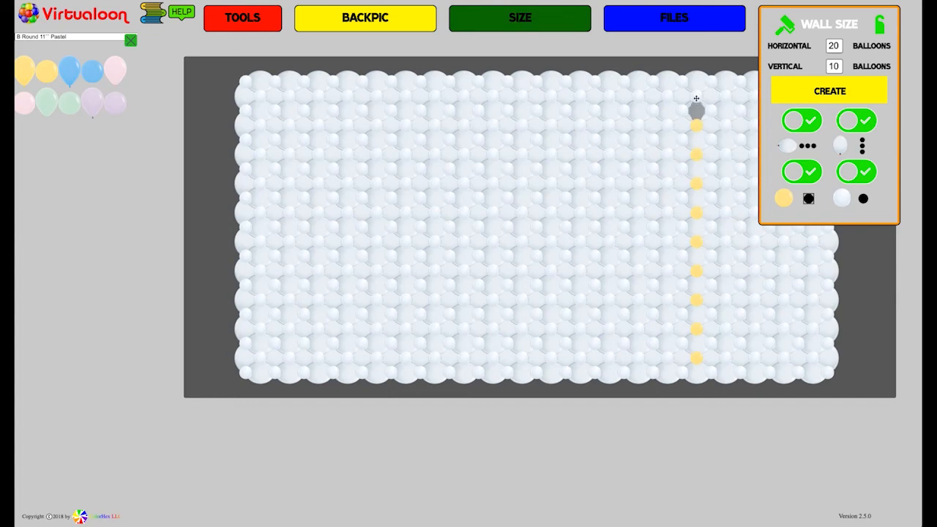
pyautogui.click(697, 59)
pyautogui.click(789, 25)
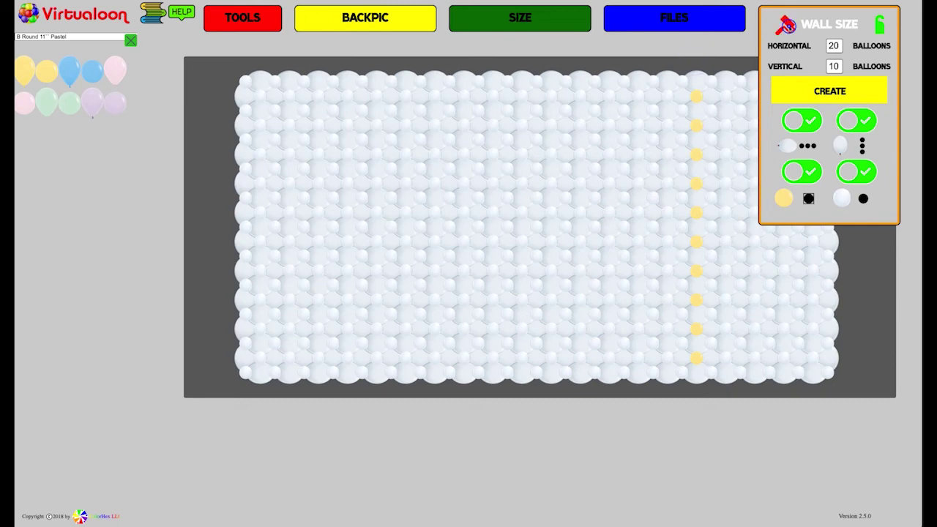
# - Set lilac as the second filler colour and paint the top fillers of the next column
pyautogui.click(112, 105)
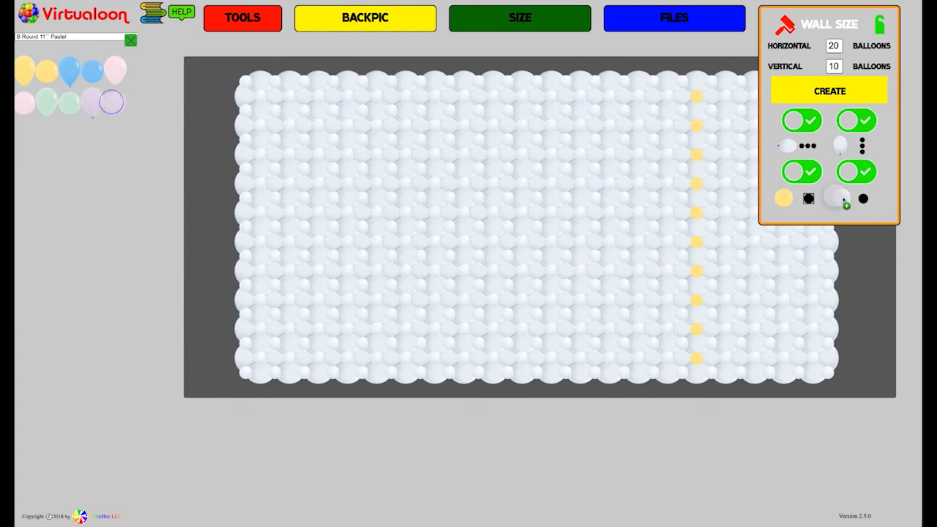
pyautogui.click(843, 199)
pyautogui.click(786, 25)
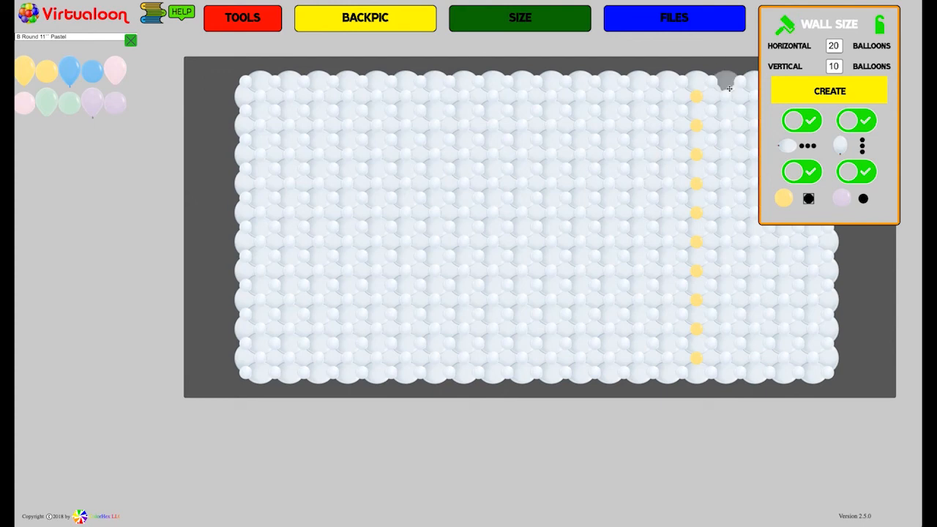
pyautogui.click(725, 74)
pyautogui.click(726, 102)
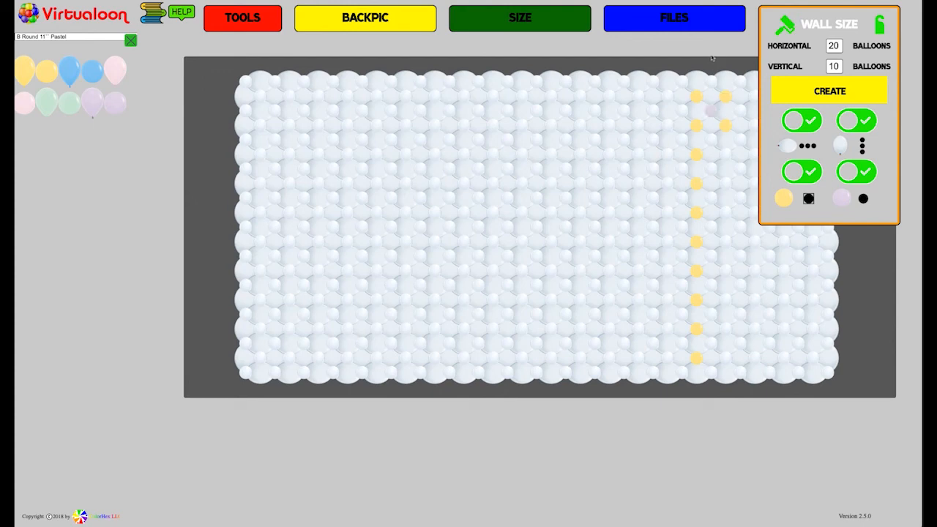
# - Reset the first filler to white from B Round 11'' Fashion and paint a lilac filler column
pyautogui.click(74, 36)
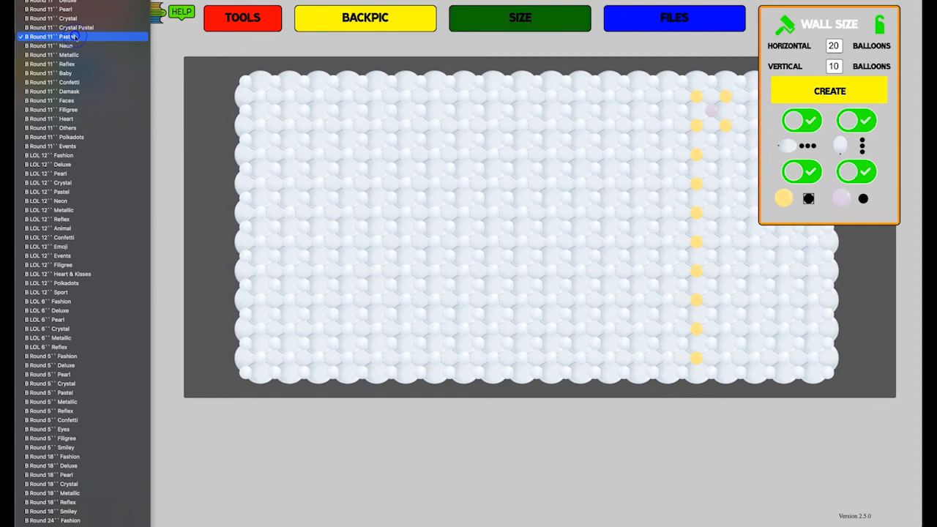
pyautogui.click(48, 36)
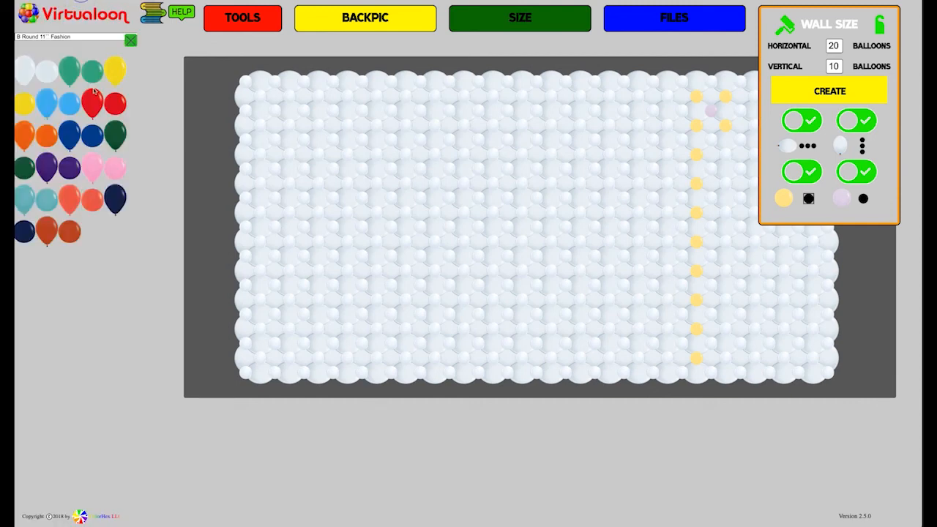
pyautogui.click(785, 198)
pyautogui.click(788, 22)
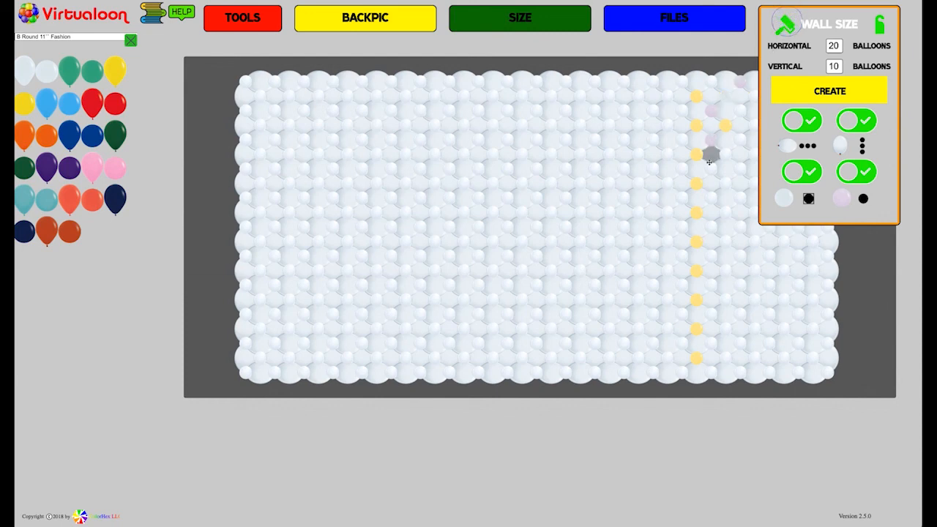
pyautogui.moveTo(709, 162)
pyautogui.mouseDown()
pyautogui.moveTo(711, 376)
pyautogui.moveTo(706, 130)
pyautogui.mouseUp()
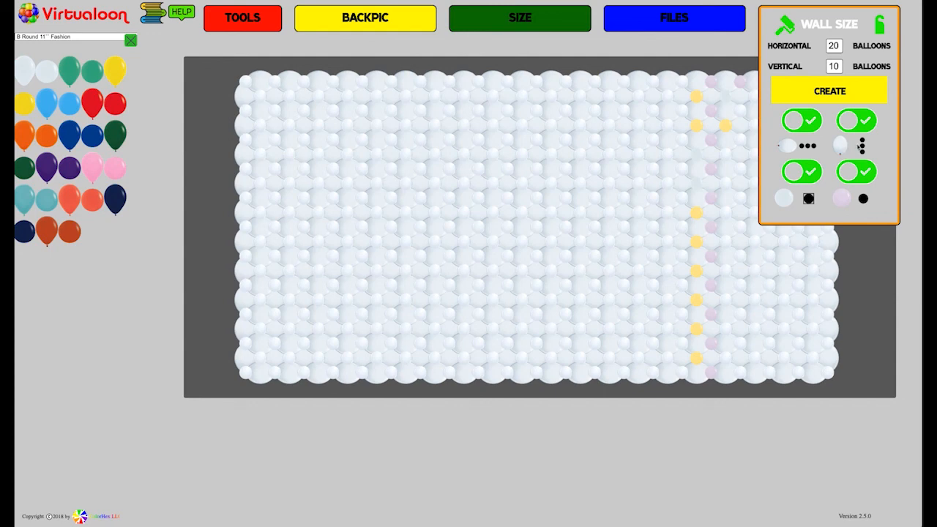
# - Repaint the yellow filler column white and return to the tools dashboard
pyautogui.click(697, 124)
pyautogui.click(696, 95)
pyautogui.moveTo(697, 212); pyautogui.dragTo(697, 359)
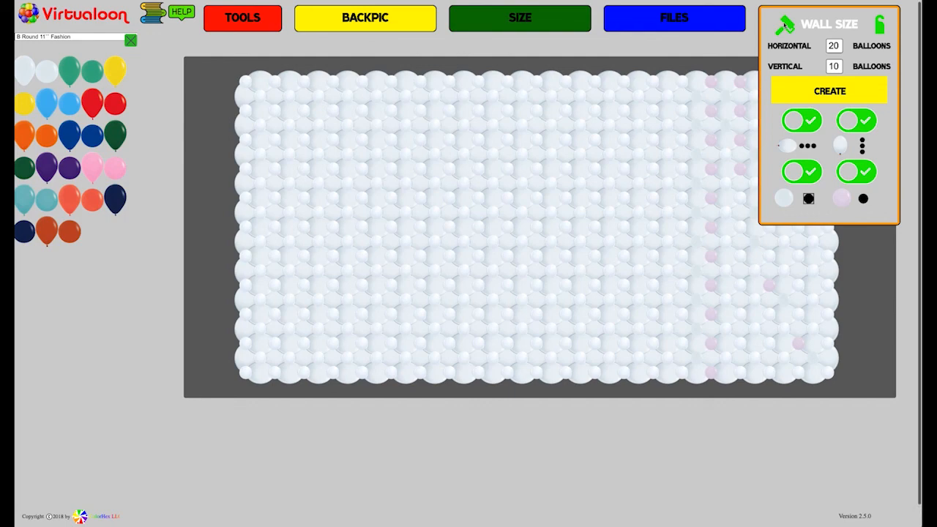
pyautogui.click(787, 26)
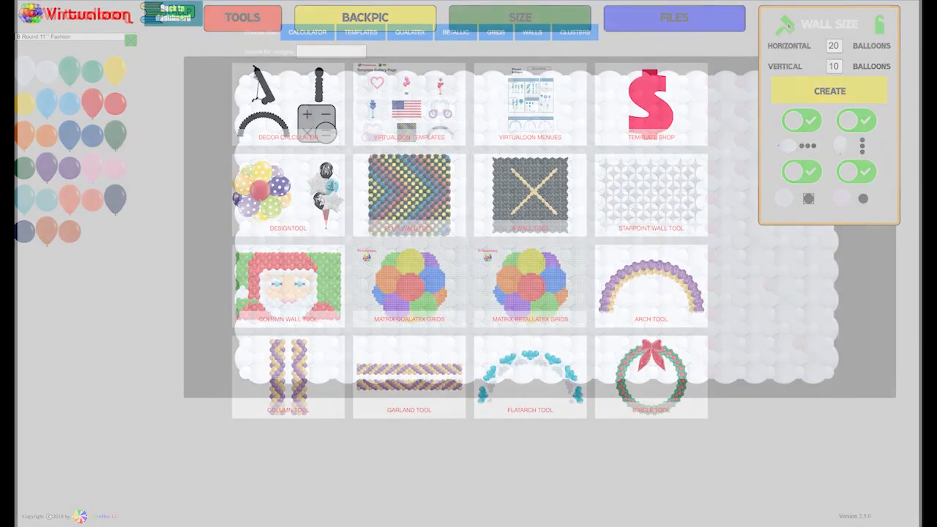